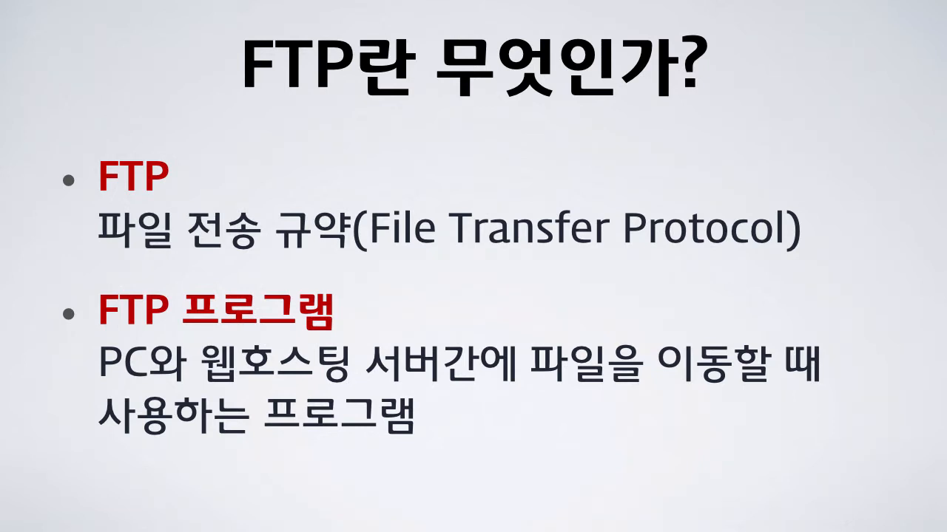
Step: Advance to the 'FTP 프로그램의 종류' slide about kinds of FTP programs
key(Right)
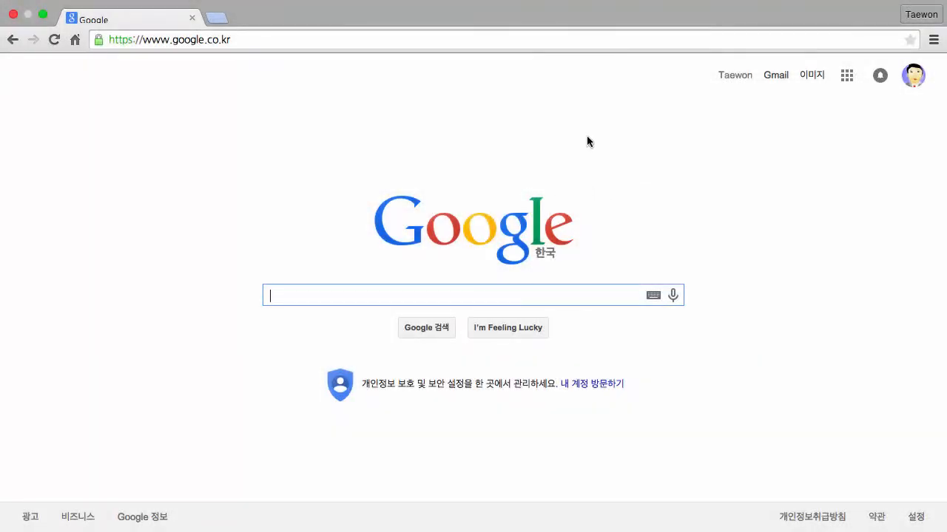
Step: Search Google for 파일질라 and open the 'FileZilla - Client Download' result
text(프일질라)
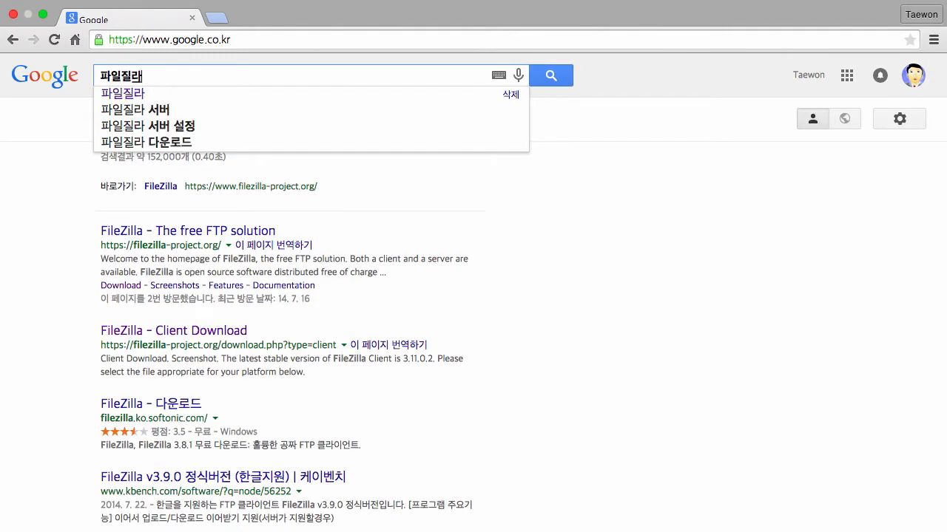
key(Return)
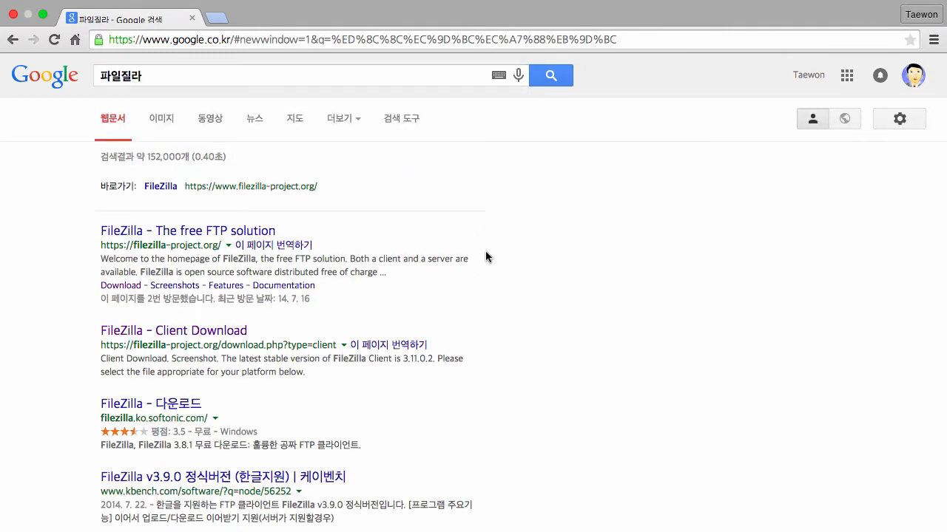
click(213, 337)
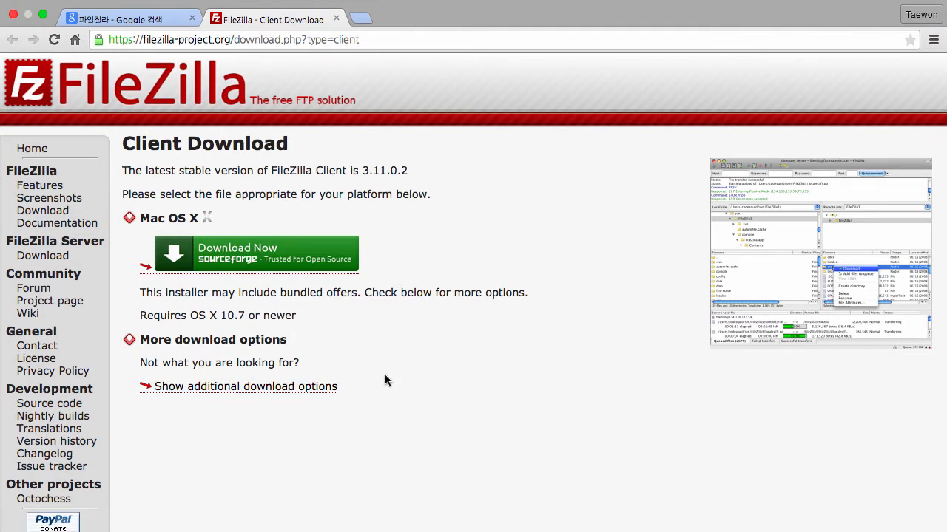
Step: Show the additional client download options for every platform and scroll through them
click(294, 390)
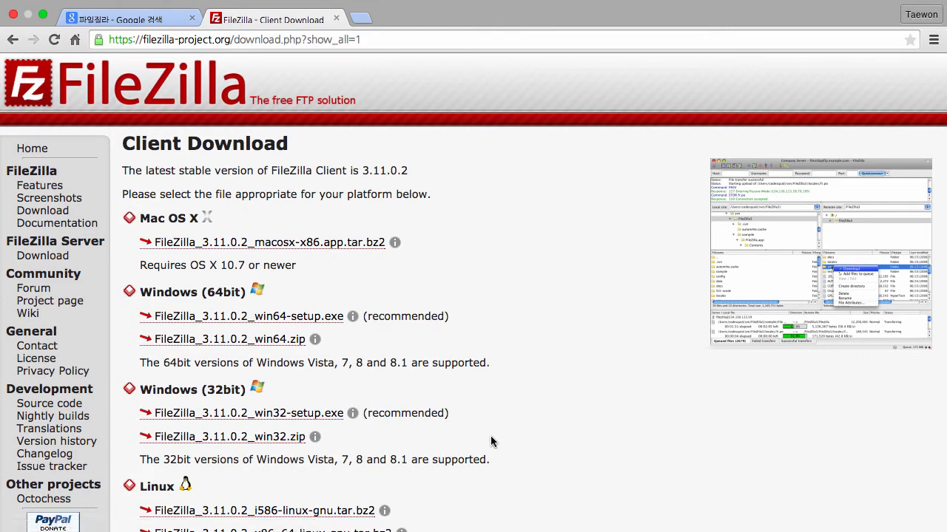
scroll(490, 442, down, 2)
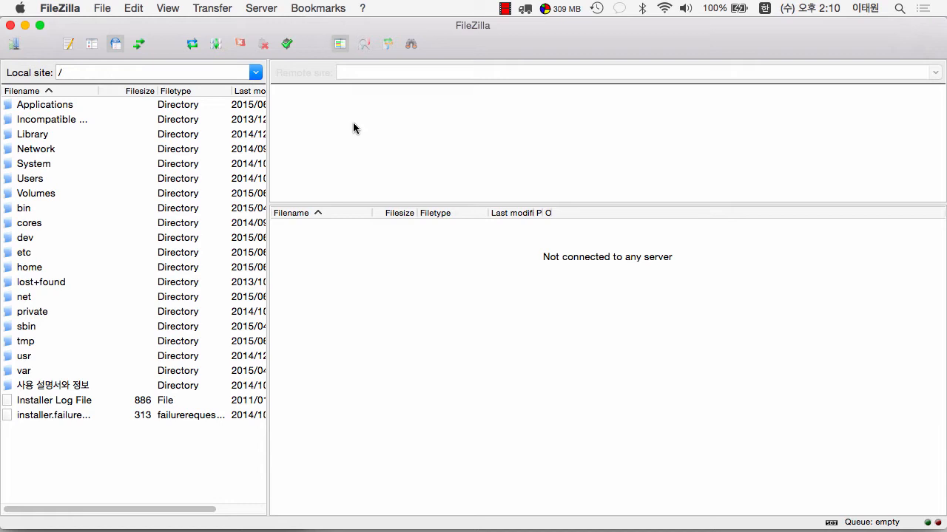
Step: Browse the local pane to the home Downloads folder holding a.jpg and b.jpg, then open Site Manager
click(38, 181)
double_click(38, 180)
double_click(28, 133)
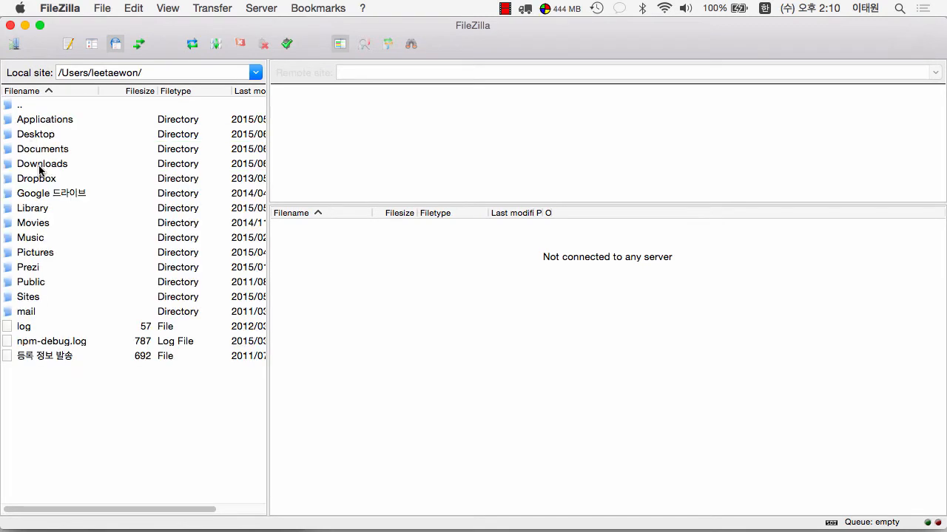
double_click(38, 164)
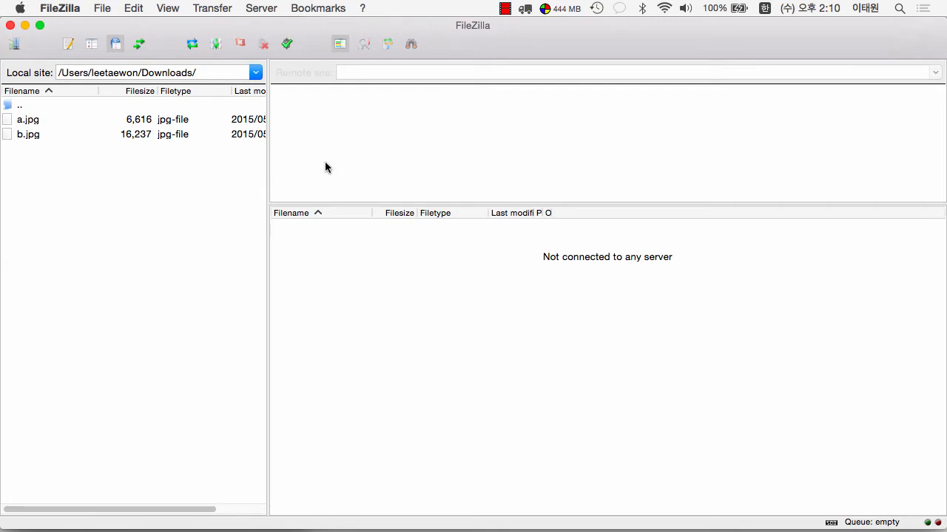
click(15, 44)
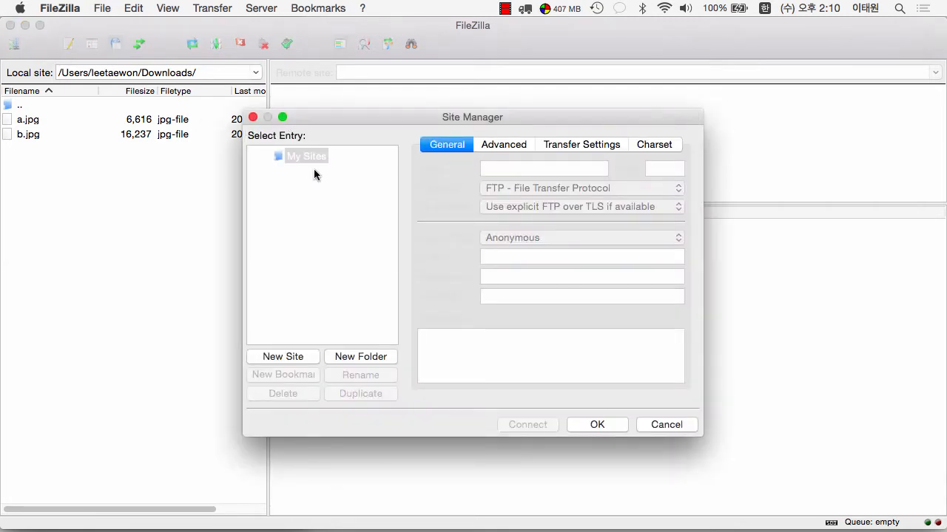
Step: Create a new site named LearnWP and enter learnwp.kr as its host
click(300, 358)
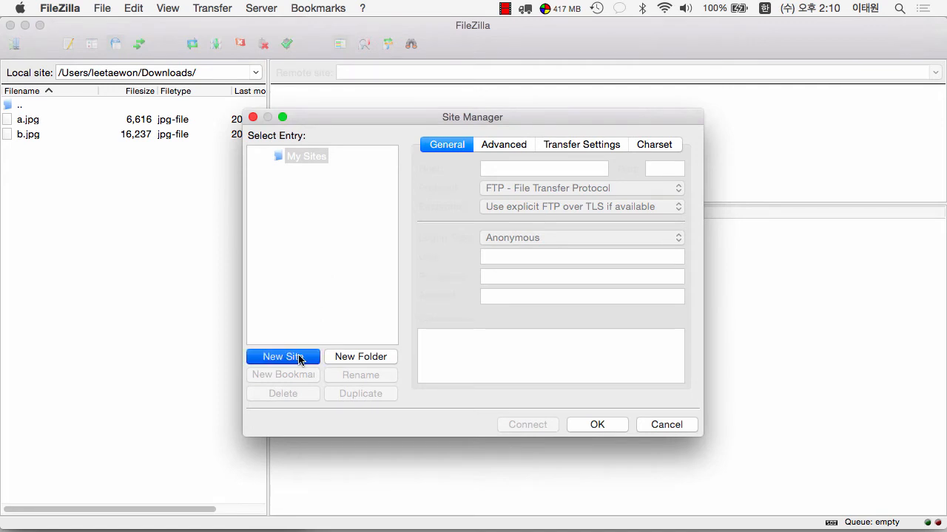
key(BackSpace)
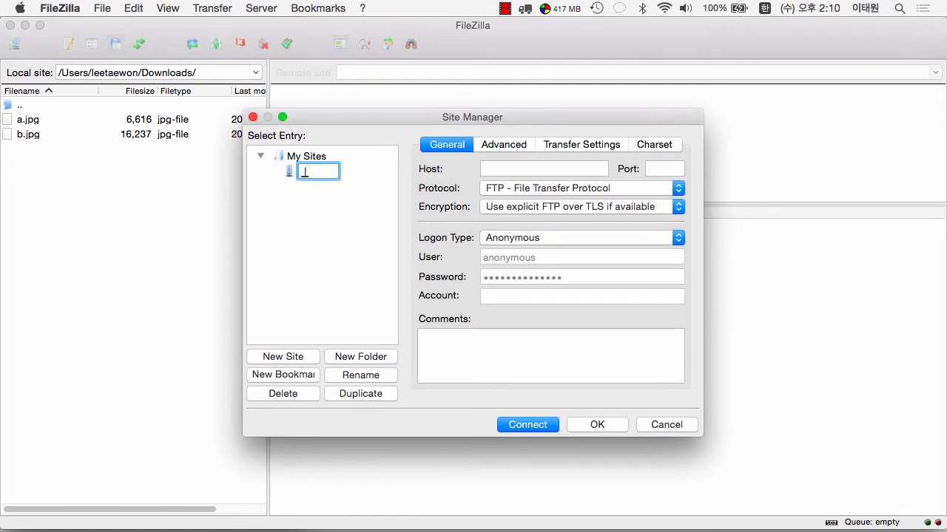
key(ctrl+space)
text(LearnWP)
key(Return)
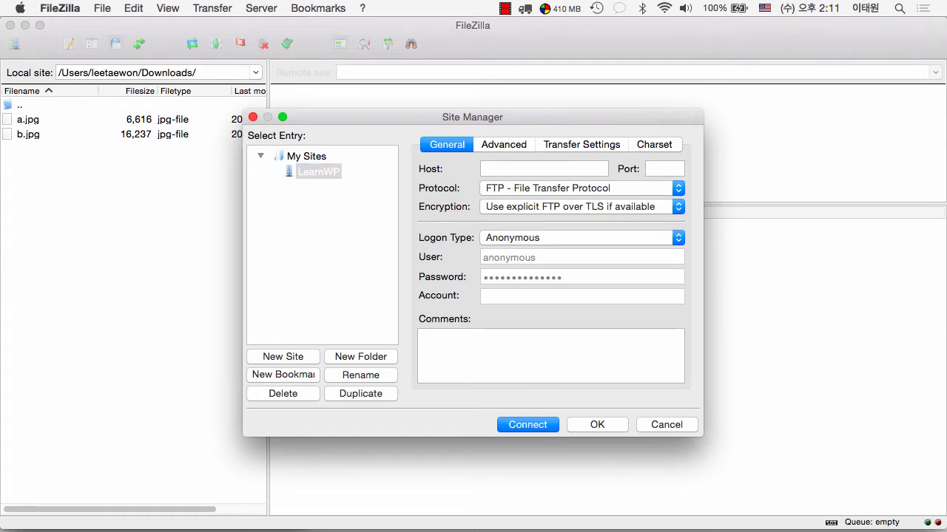
click(547, 171)
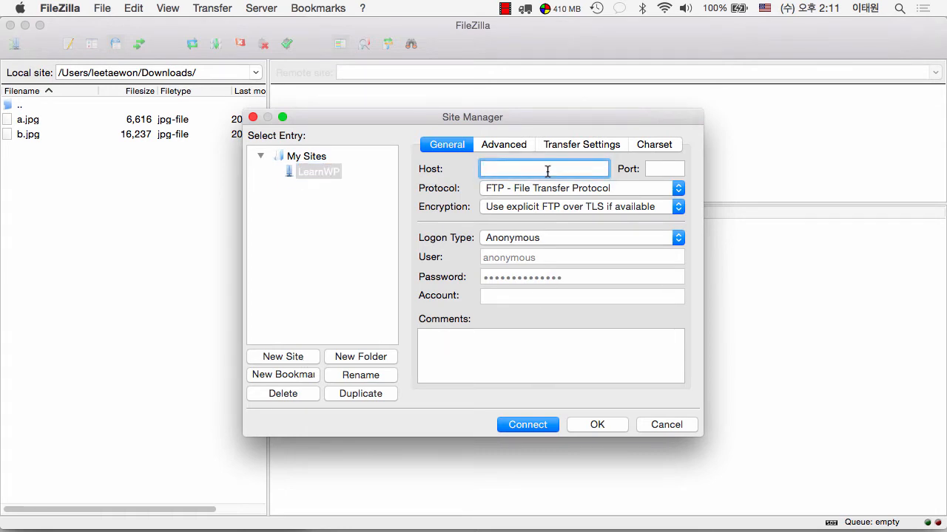
text(learnwp)
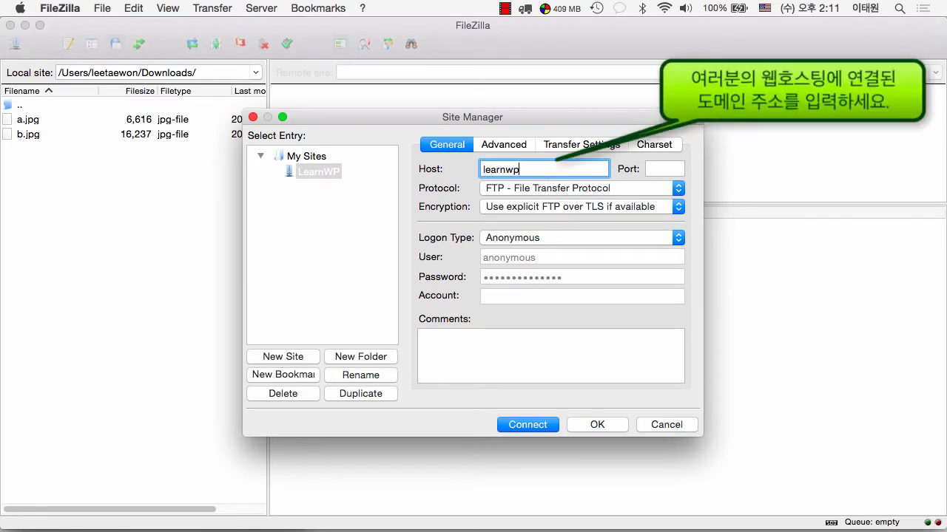
text(.kr)
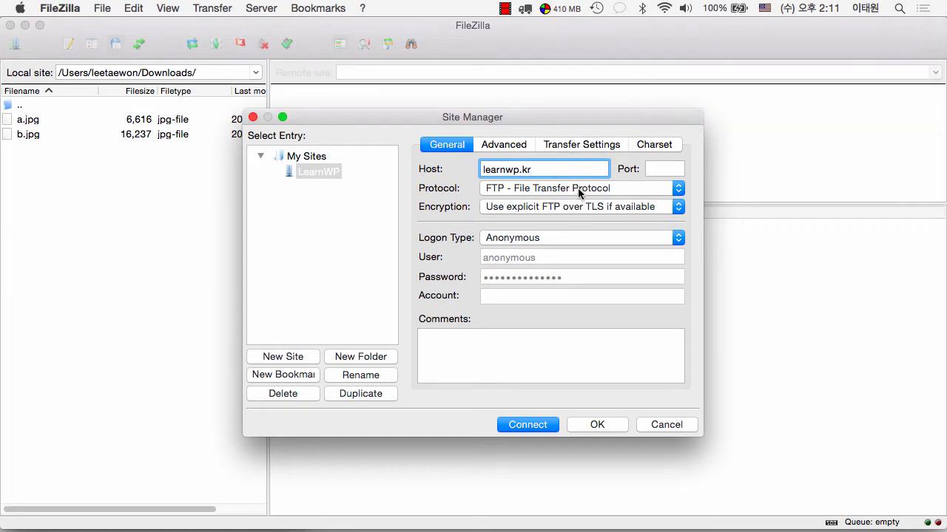
Step: Give LearnWP Normal logon with the hosting account's user name and FTP password
click(565, 238)
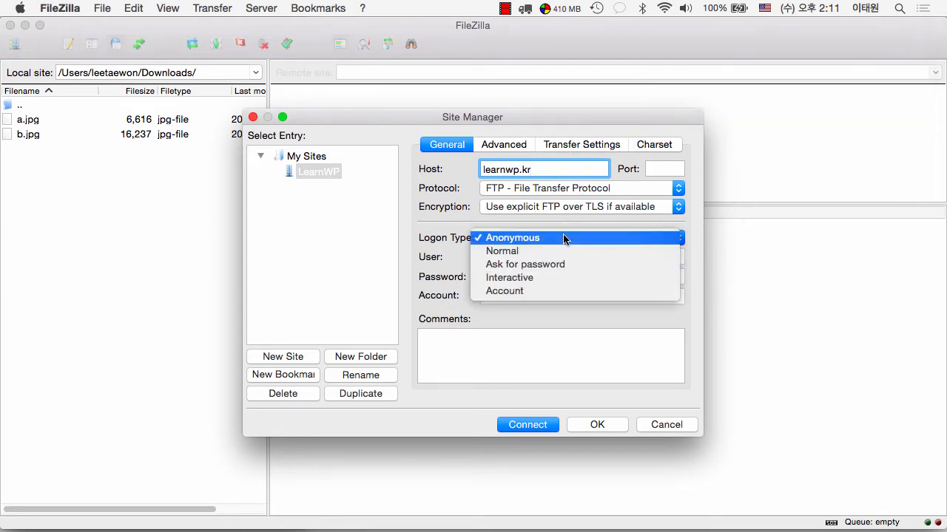
click(556, 251)
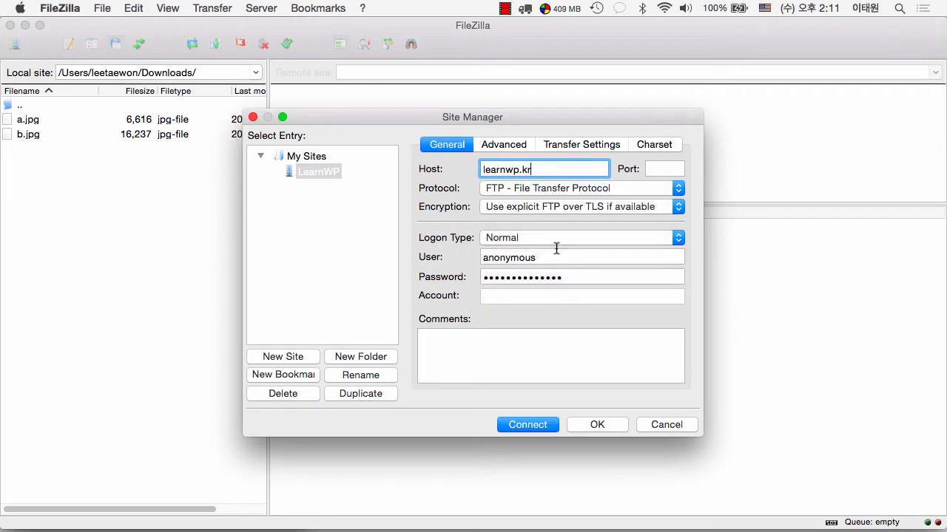
double_click(520, 258)
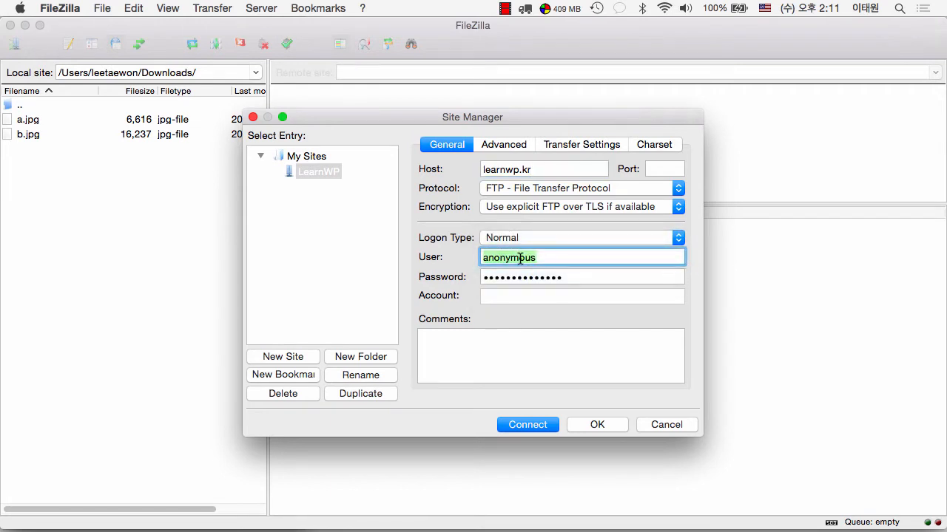
text(leetae)
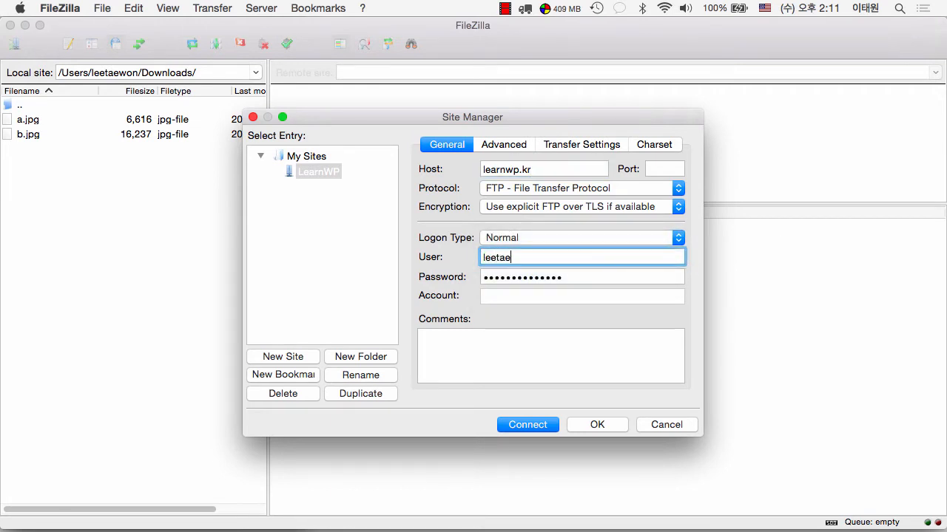
text(woncom)
key(Tab)
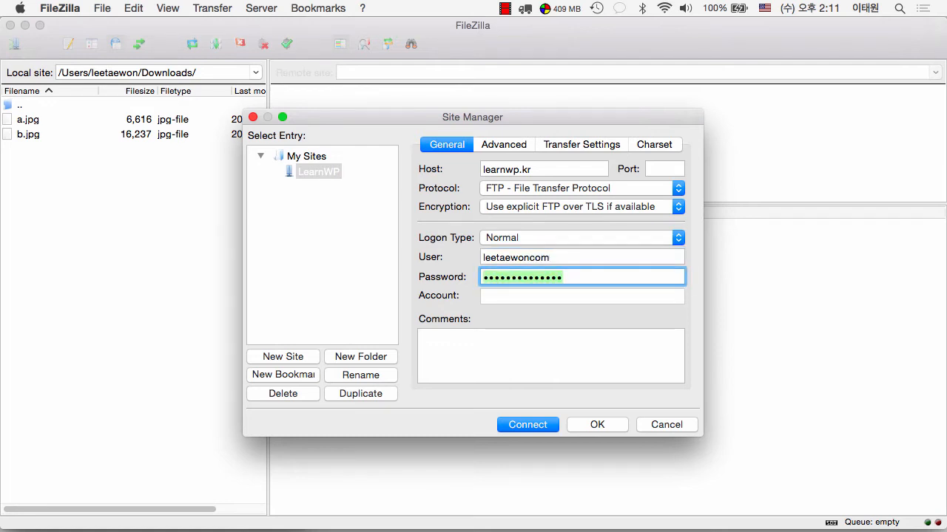
text(********)
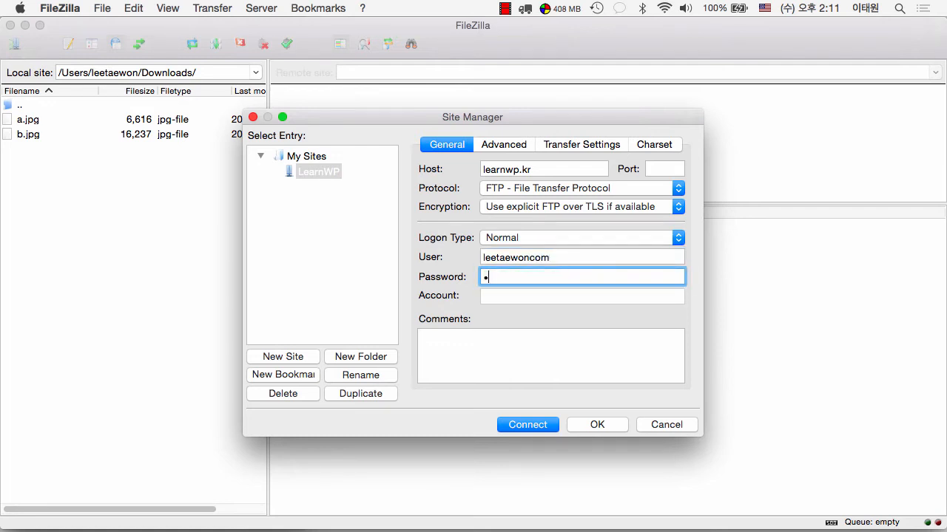
text(**)
key(BackSpace)
Step: Connect to the LearnWP server, then scroll the Cafe24 service page down to FTP and domain settings
click(528, 425)
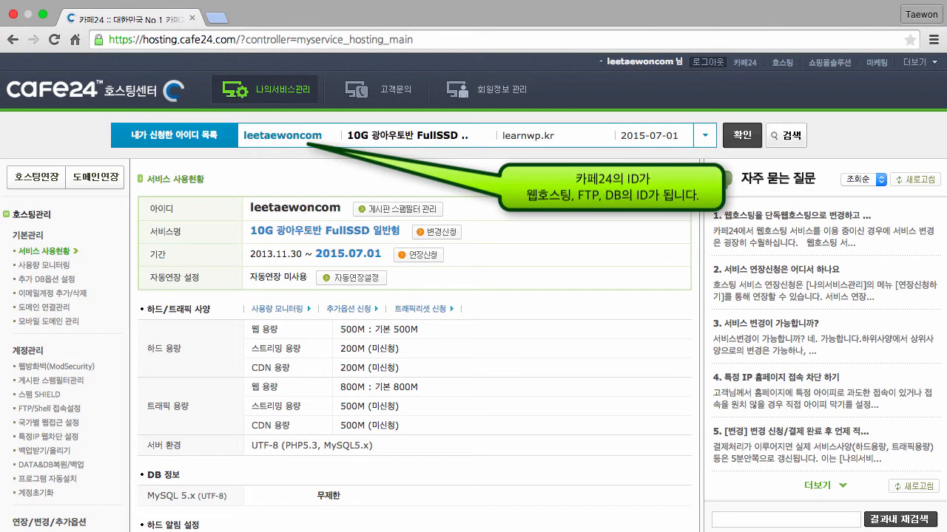
scroll(138, 409, down, 1)
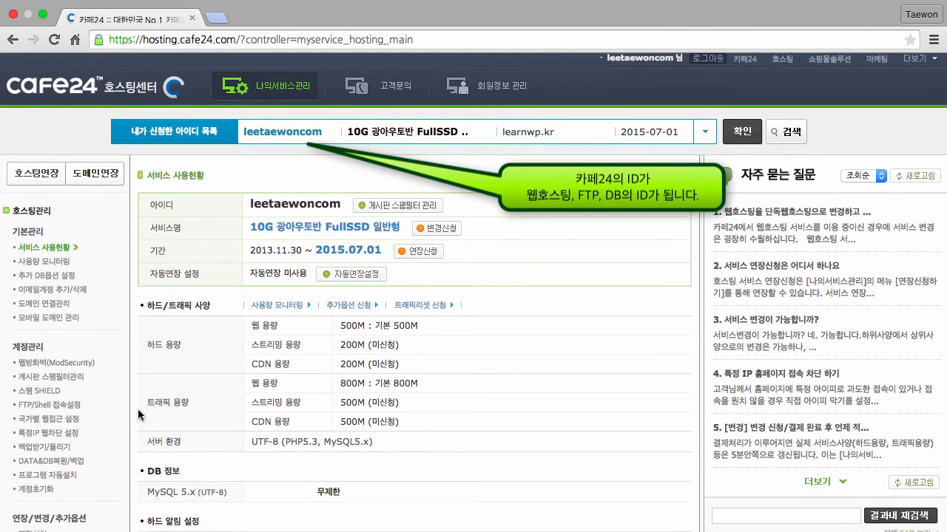
scroll(137, 409, down, 5)
scroll(138, 410, down, 5)
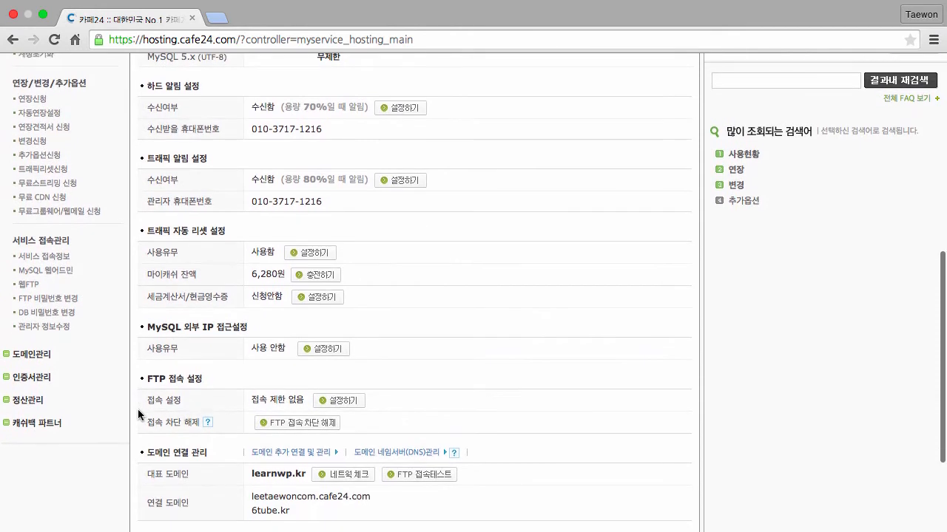
Step: Verify the web login password to view the FTP password form, cancel it, and start the DB password change
click(61, 300)
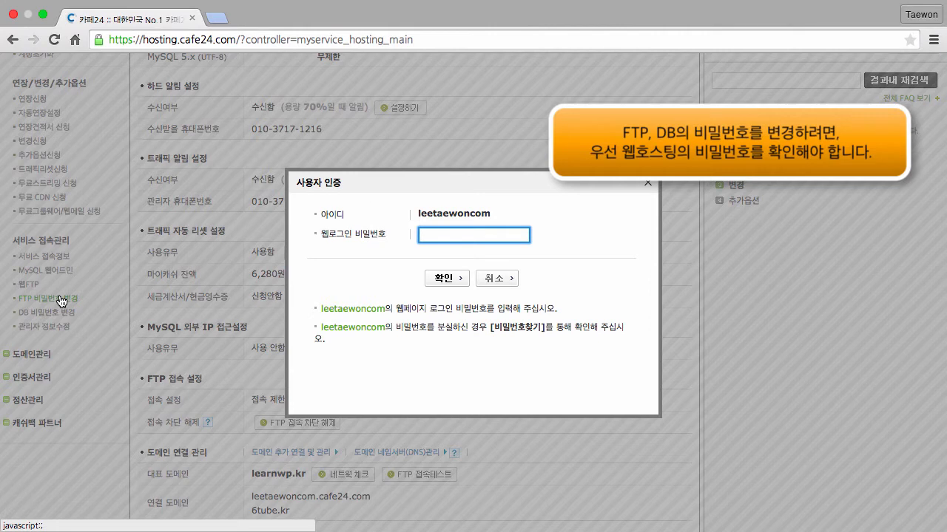
text(●●●●●●●●)
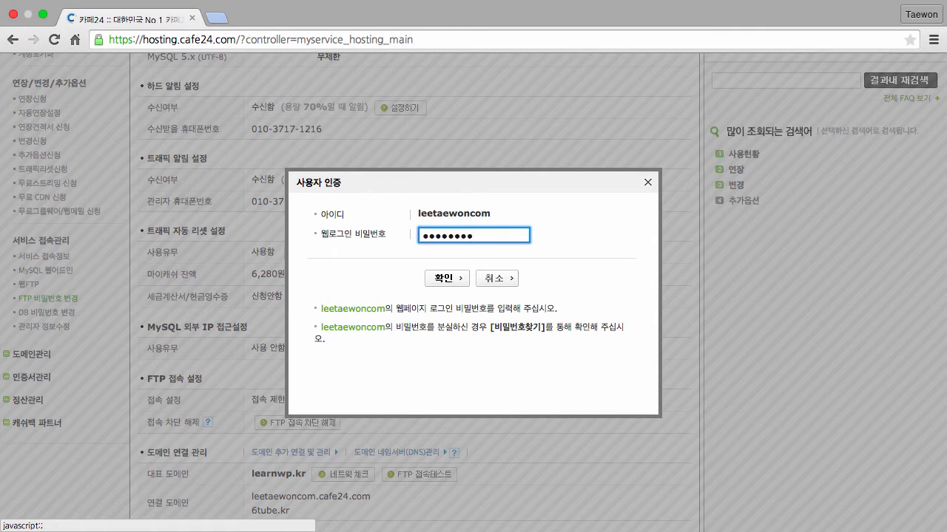
key(Return)
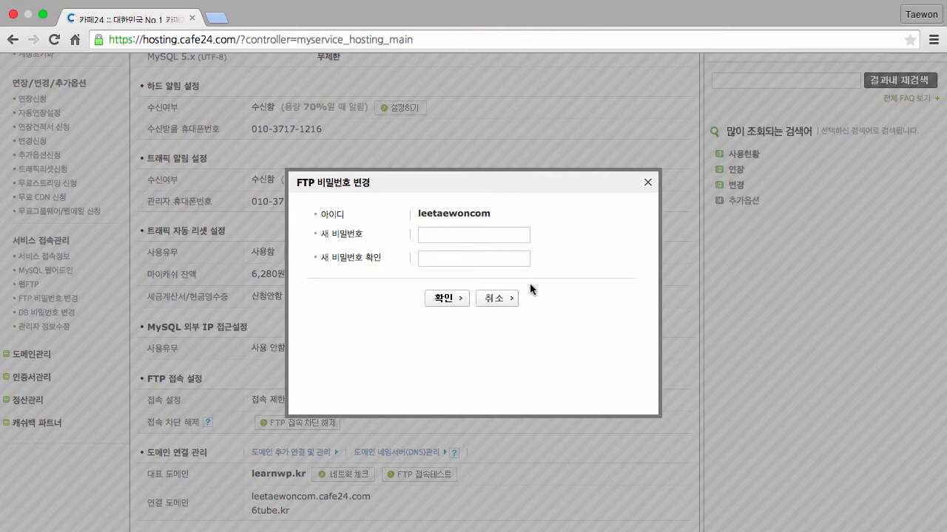
click(509, 305)
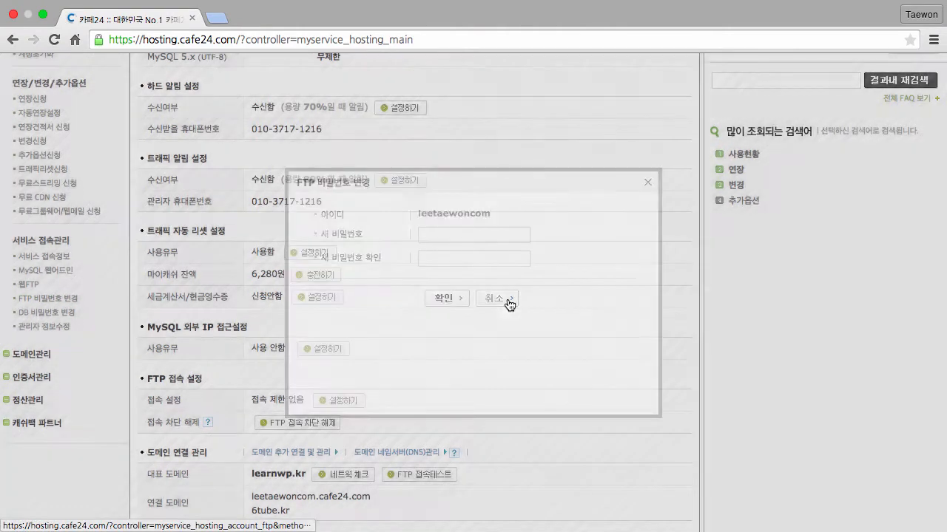
click(59, 313)
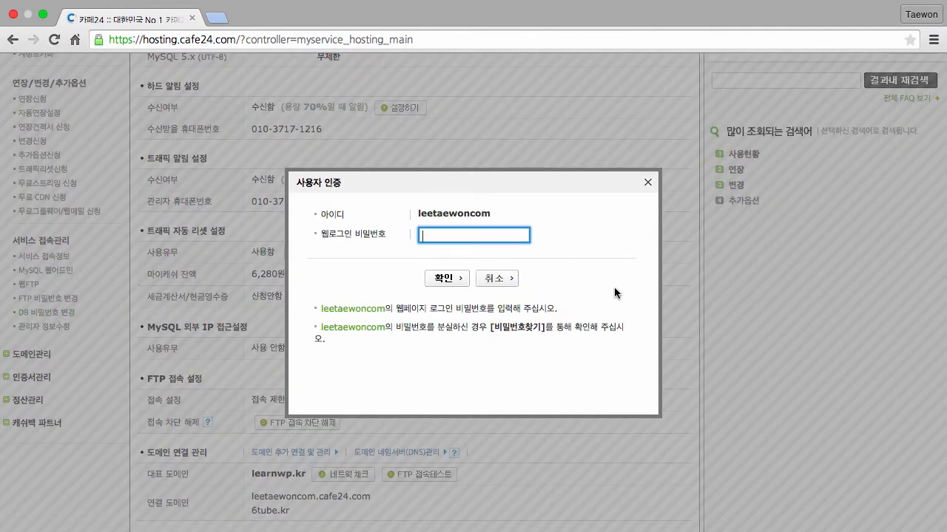
Step: Type Wordpres and choose MySQL in the DB password form, then cancel without saving
text(Wordpres)
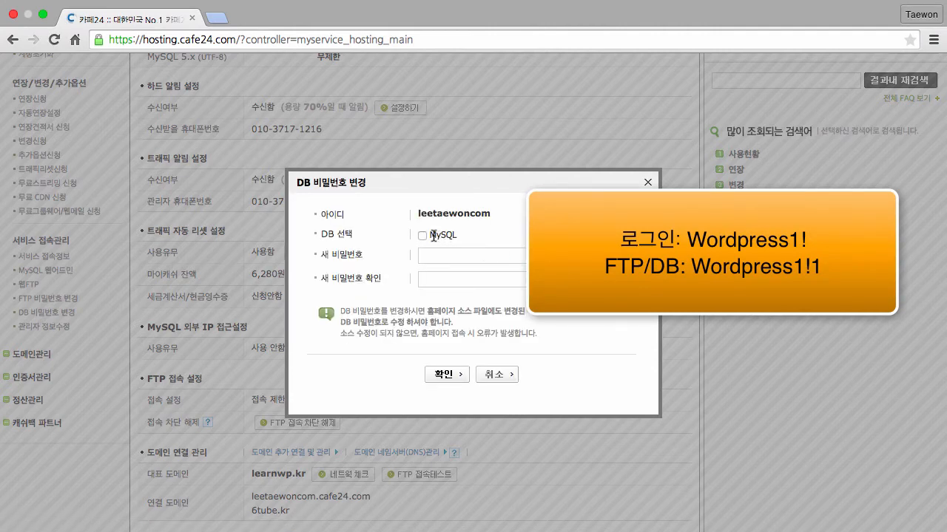
click(420, 233)
click(500, 376)
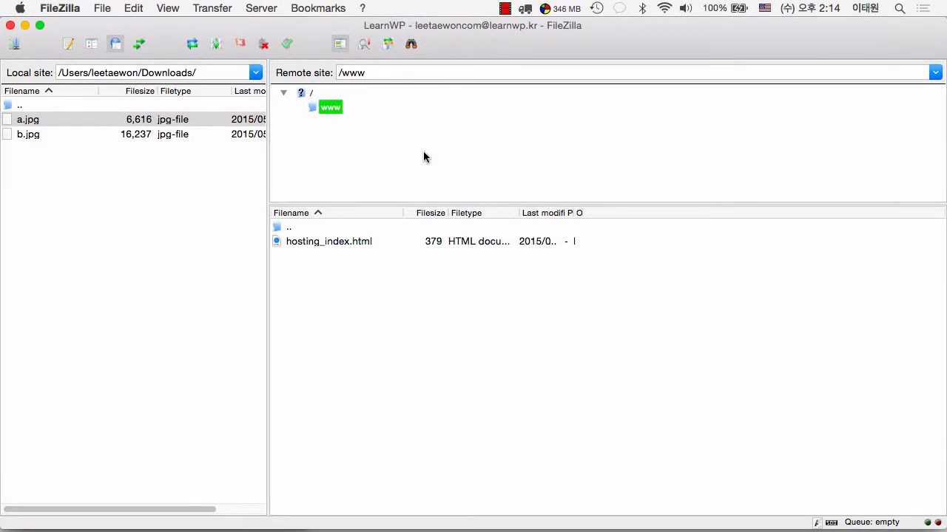
Step: Select hosting_index.html in the remote /www folder, then switch to the Cafe24 page in Chrome
click(346, 241)
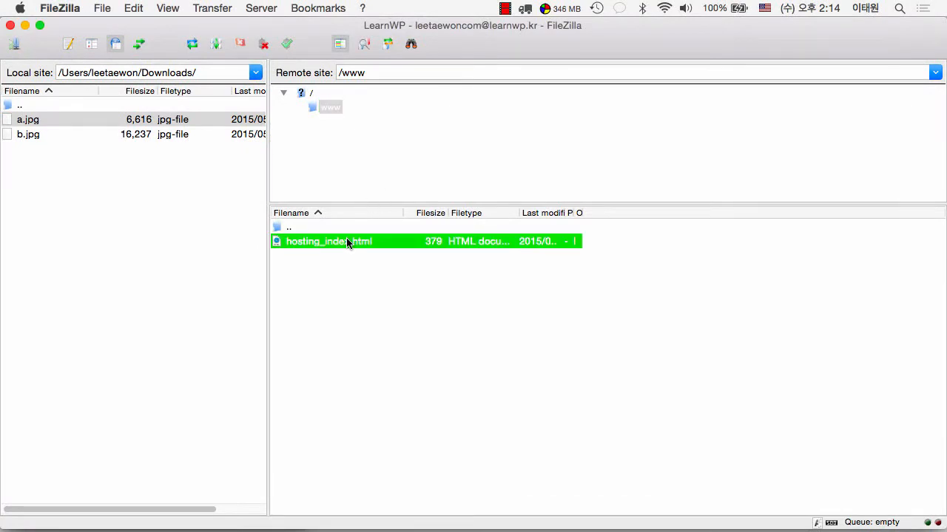
key(ctrl+Right)
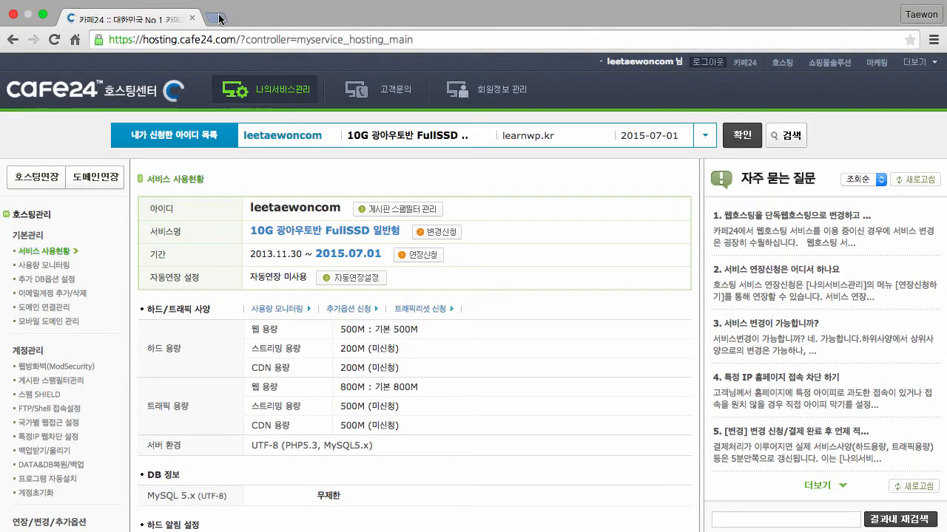
Step: Load learnwp.kr in a new Chrome tab to see Cafe24's default hosting welcome page
click(218, 17)
text(learnwp.kr)
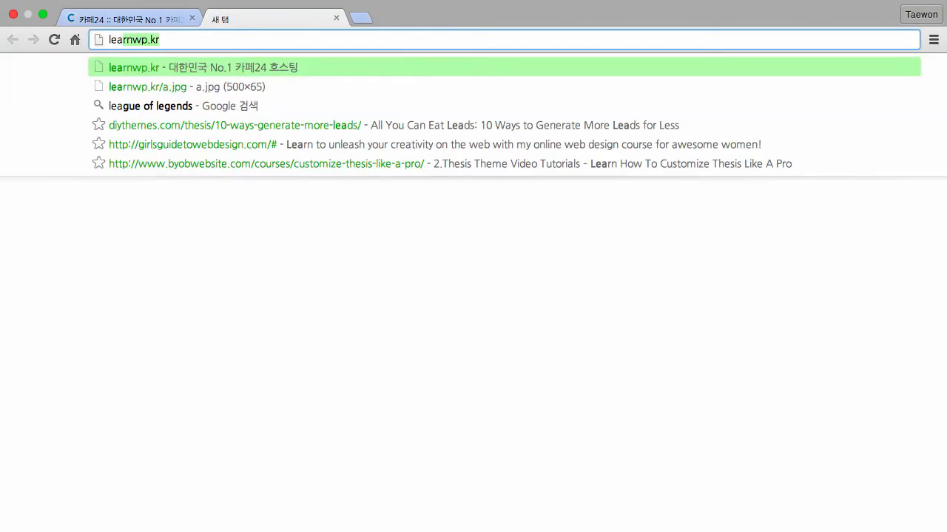
key(Return)
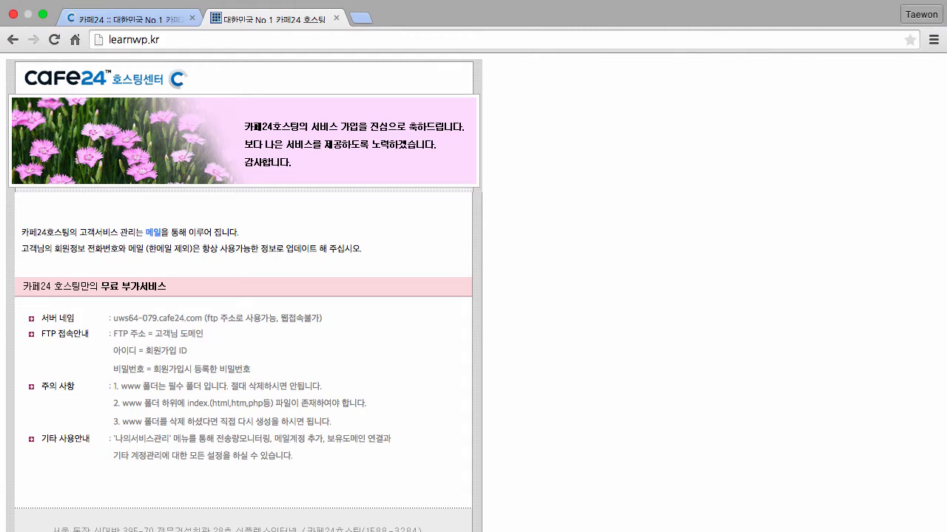
key(ctrl+Left)
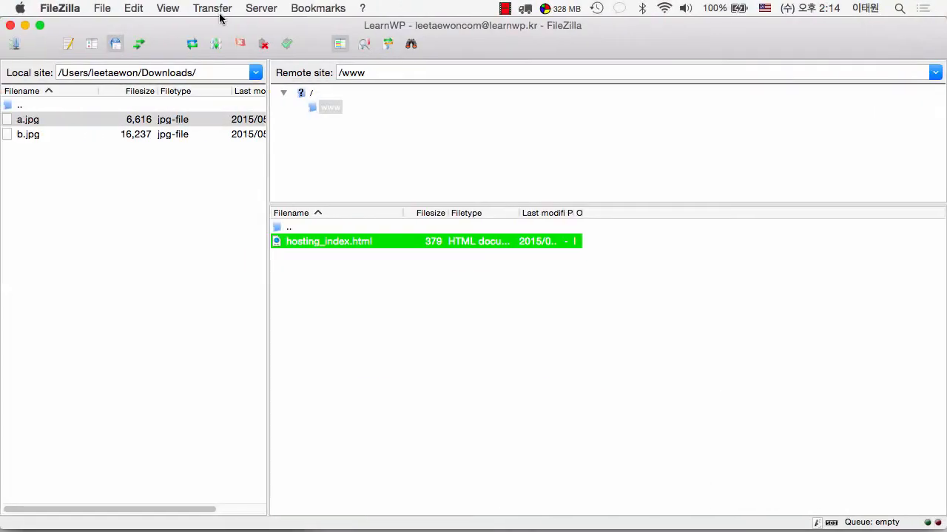
Step: Upload a.jpg from local Downloads into the server's /www folder beside hosting_index.html
click(9, 124)
drag(9, 123, 307, 138)
drag(322, 107, 332, 301)
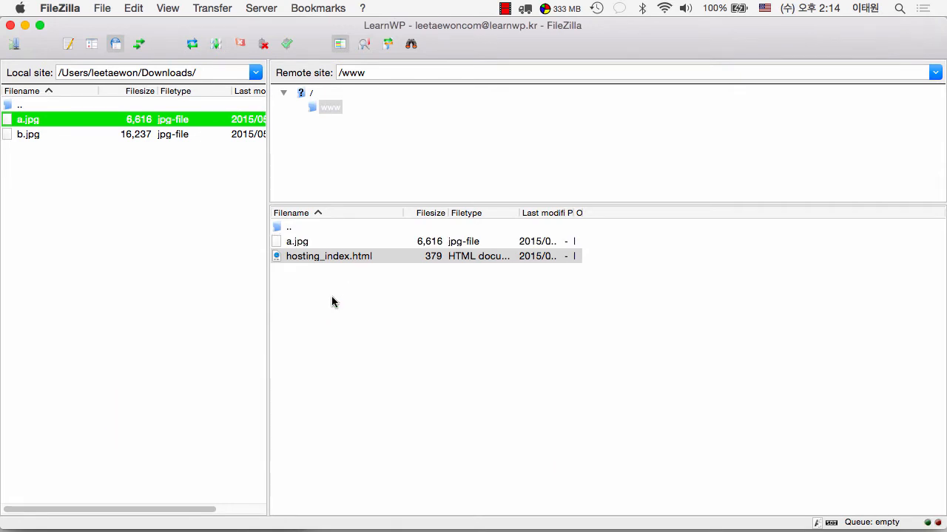
key(ctrl+Right)
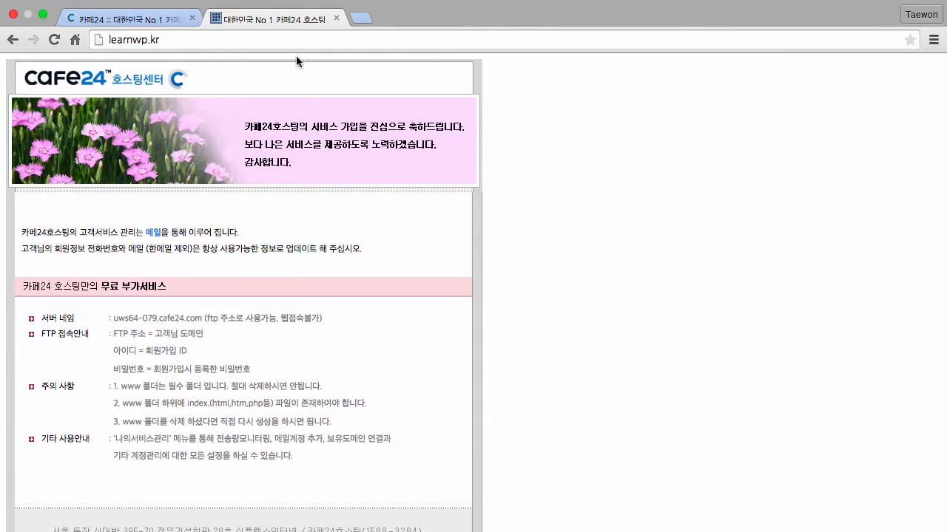
Step: Append /a.jpg to the address so Chrome loads learnwp.kr/a.jpg
click(289, 37)
key(Right)
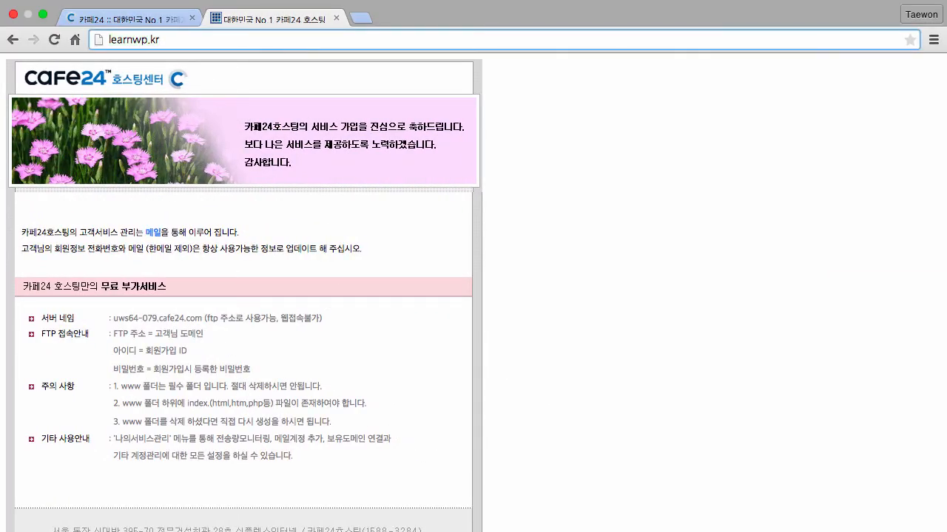
text(/a.jpg)
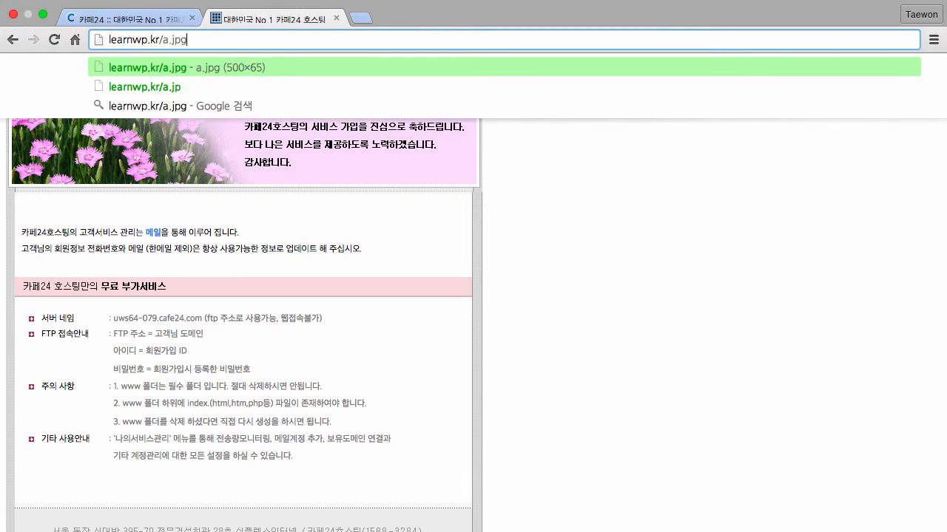
key(Return)
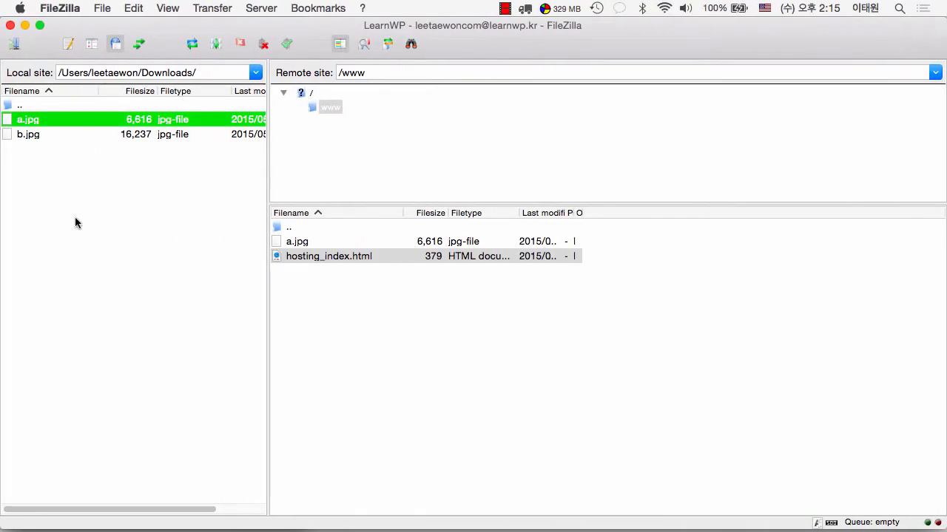
Step: Create a 'sub' directory inside the server's /www folder and open it
click(74, 223)
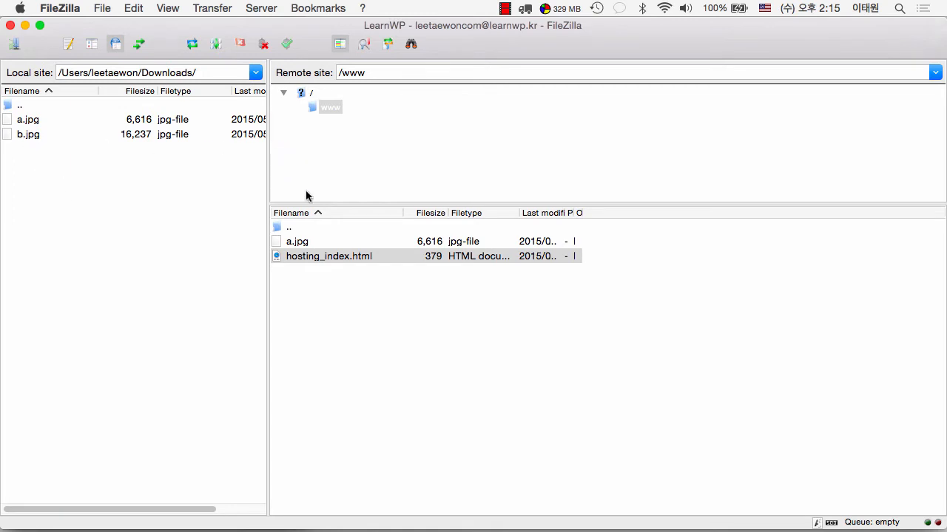
click(314, 108)
right_click(315, 108)
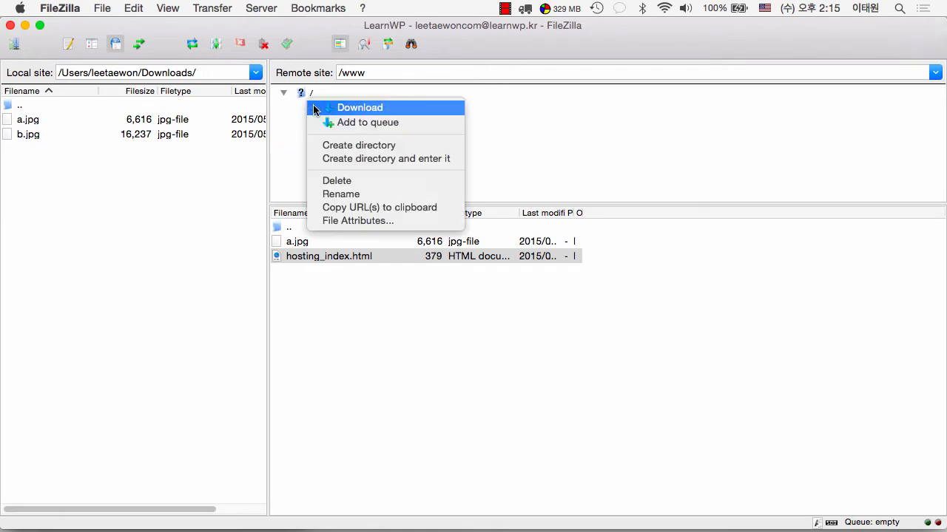
click(345, 146)
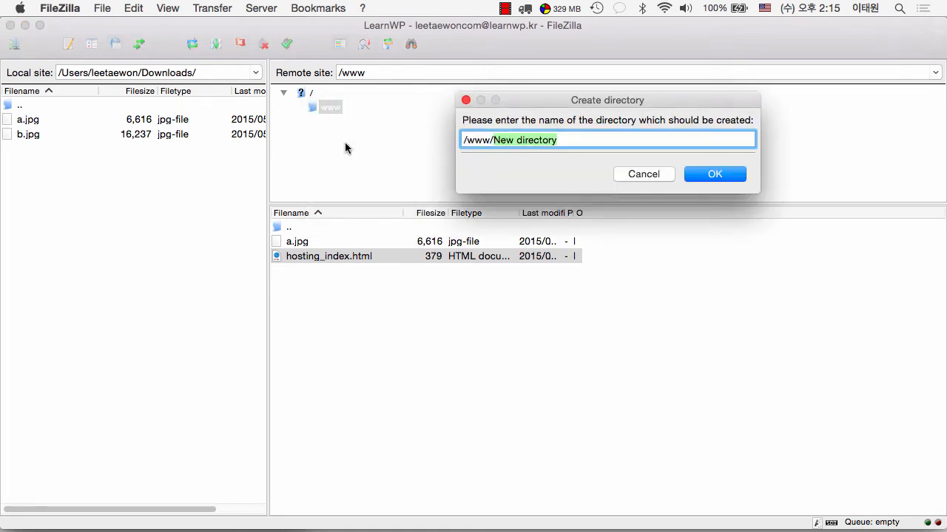
text(test)
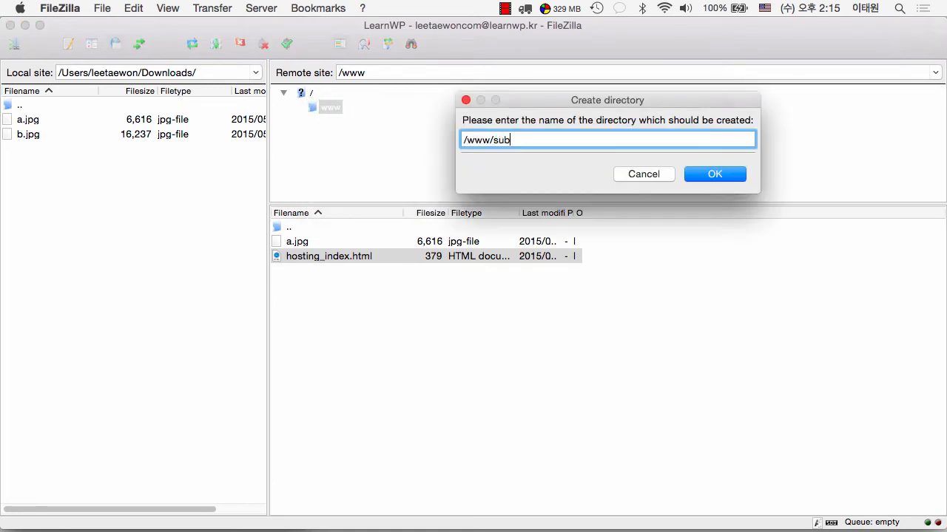
key(Return)
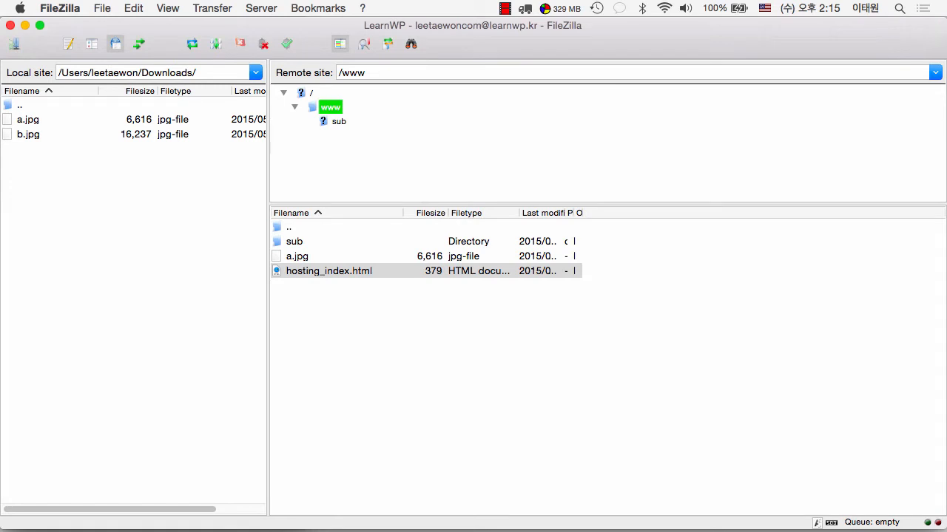
click(338, 122)
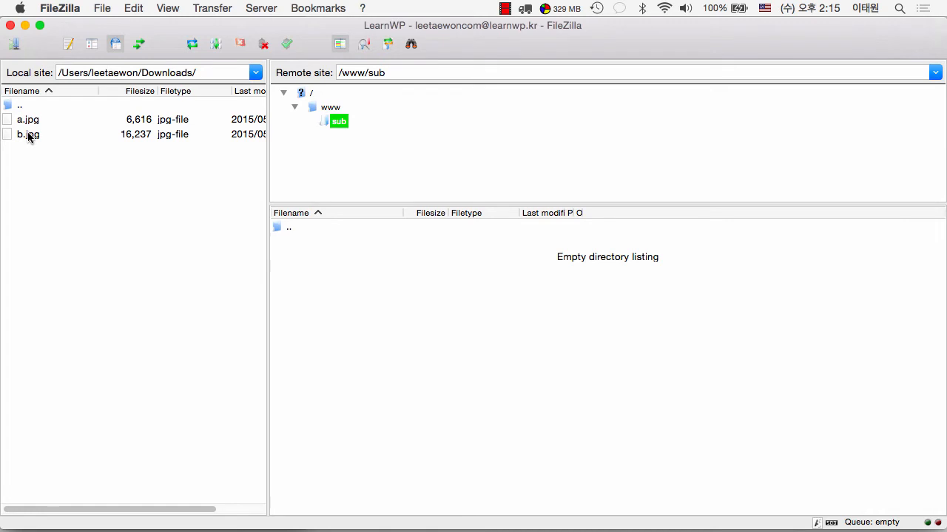
Step: Drag b.jpg from the Finder Downloads window into FileZilla's remote /www/sub list
click(40, 25)
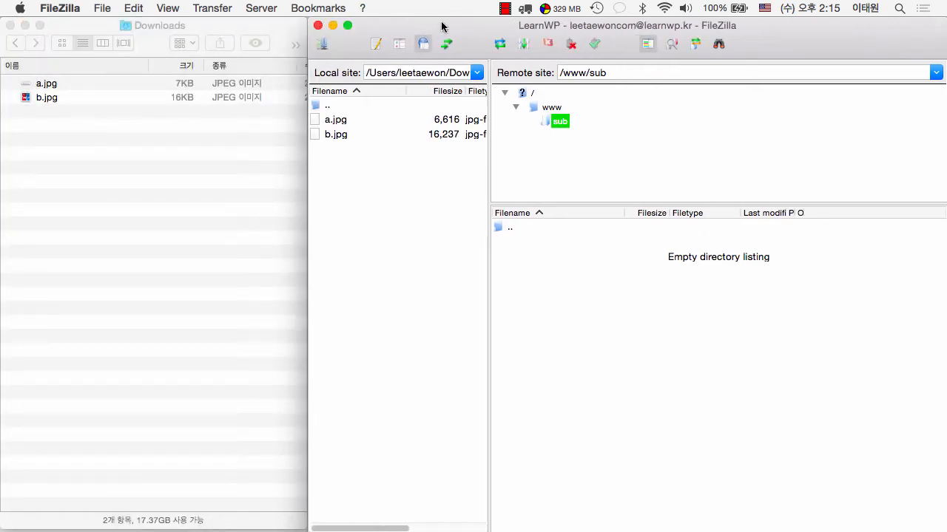
click(41, 101)
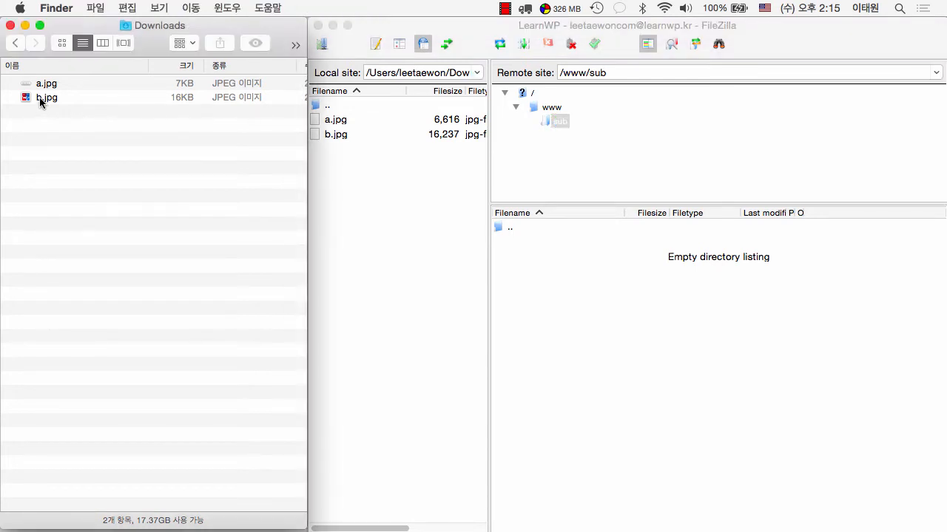
click(40, 98)
drag(39, 97, 627, 393)
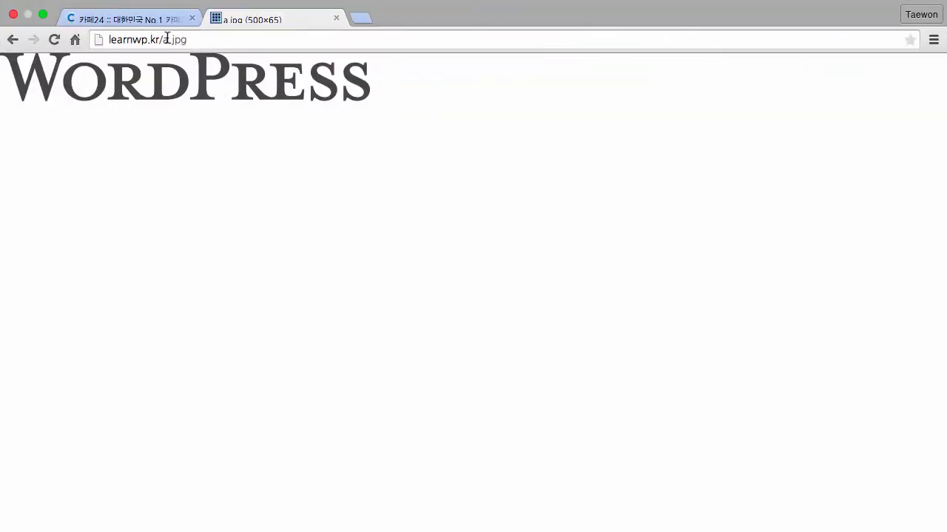
Step: Replace a.jpg with sub/b.jpg in the address to view learnwp.kr/sub/b.jpg
click(166, 38)
click(164, 40)
drag(164, 40, 187, 39)
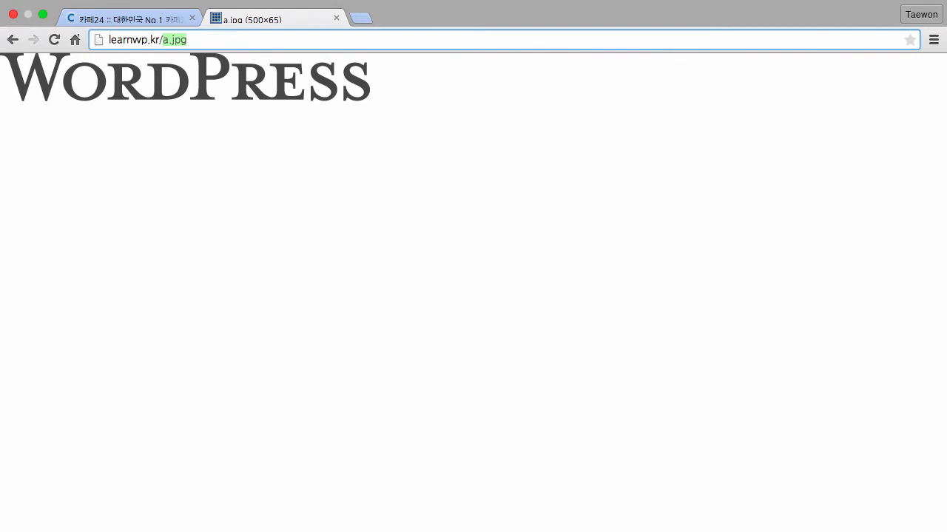
text(sub/)
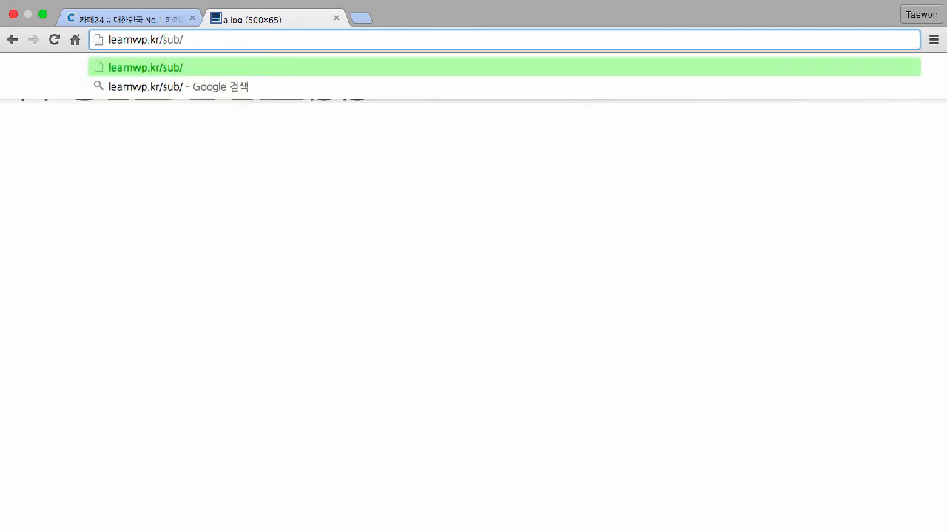
text(b.jpg)
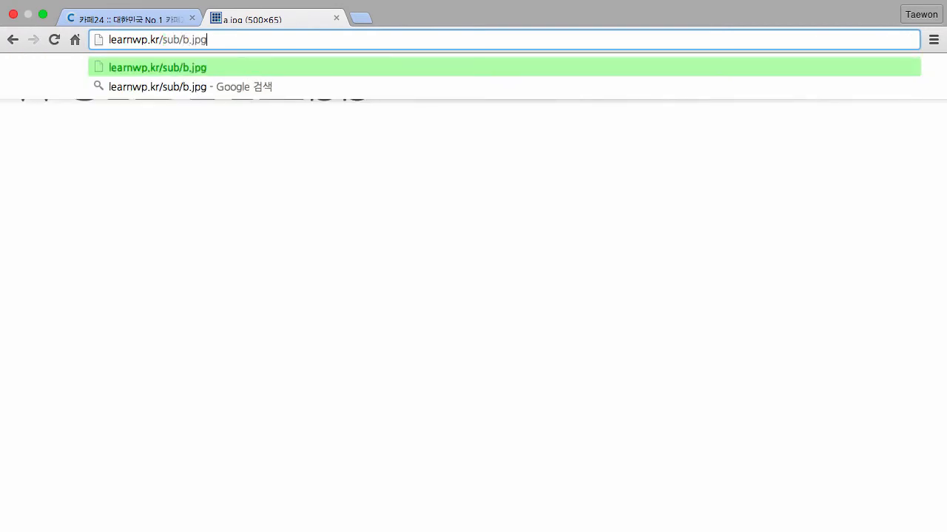
key(Return)
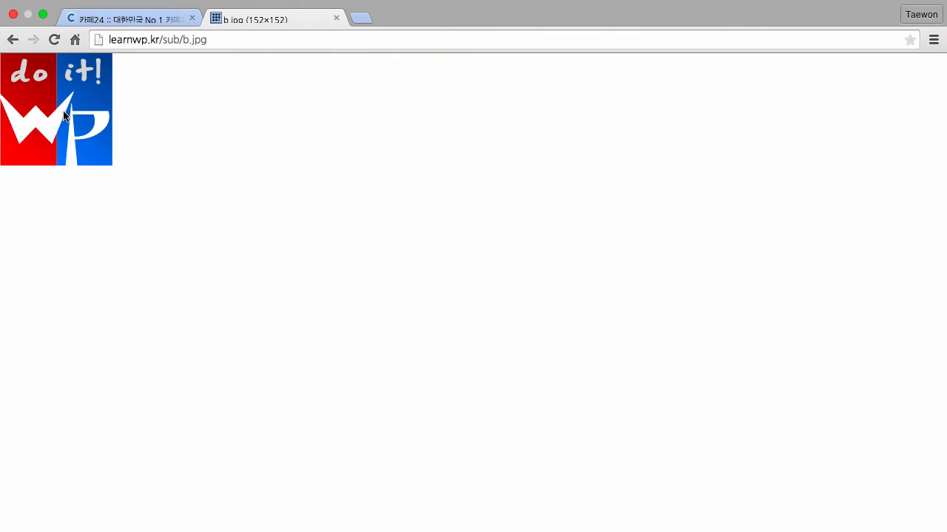
key(ctrl+Left)
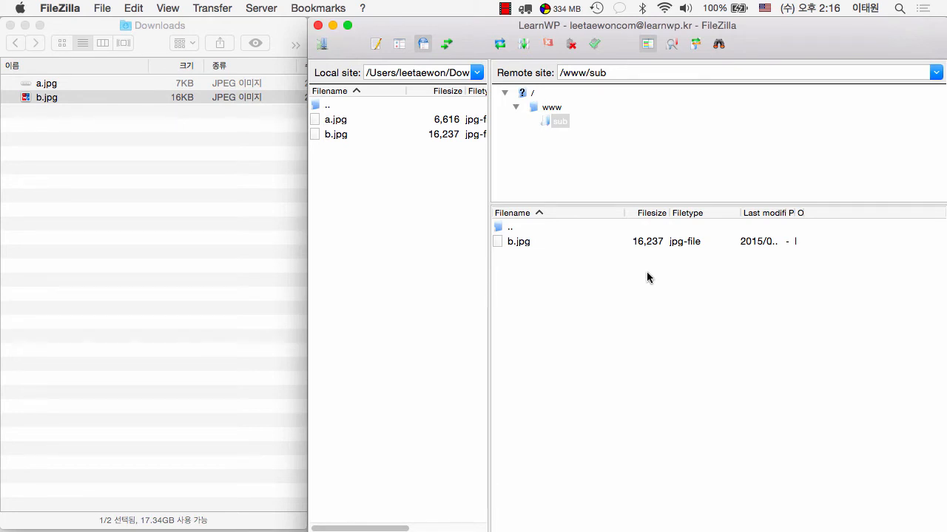
Step: Download b.jpg from /www/sub into local Downloads, overwriting the existing copy
click(509, 242)
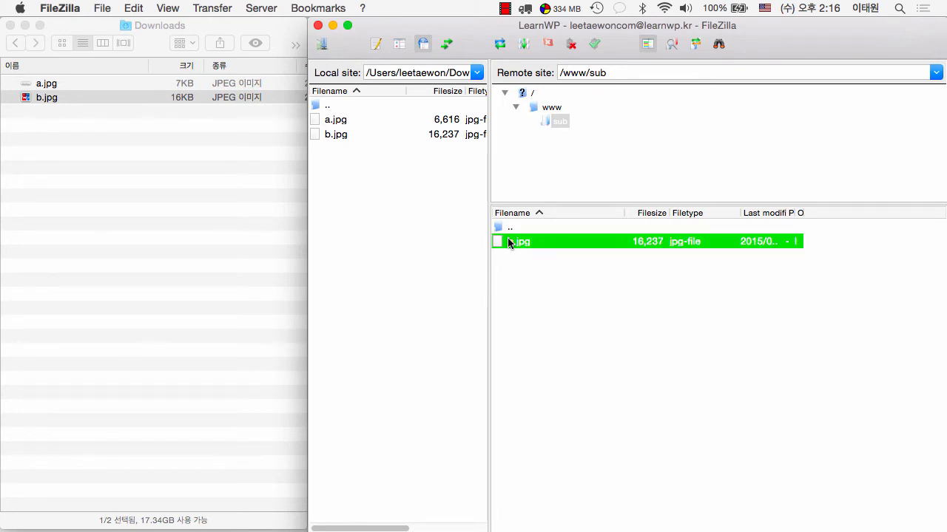
drag(491, 242, 426, 259)
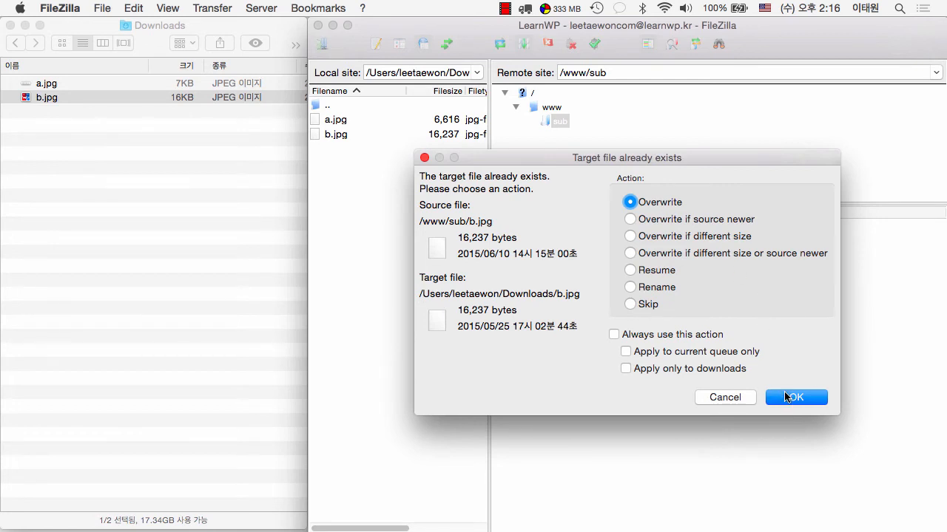
click(786, 398)
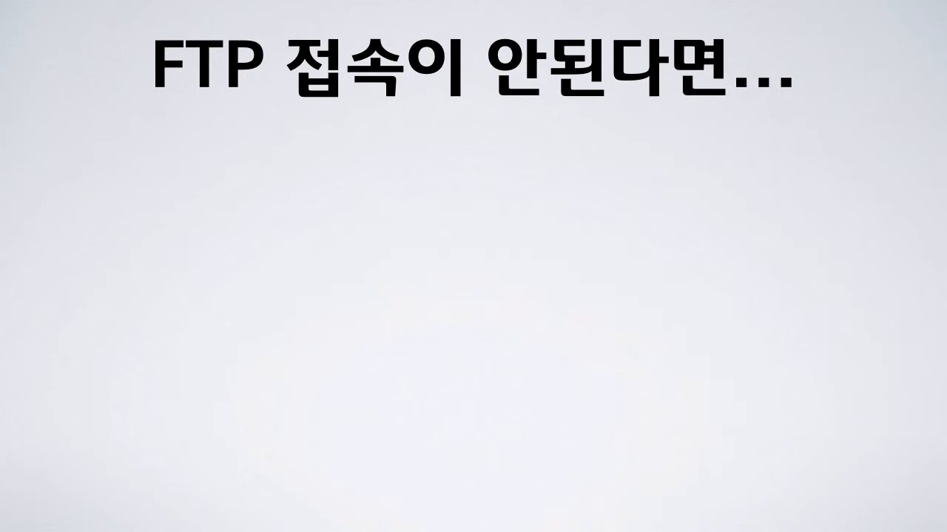
key(Right)
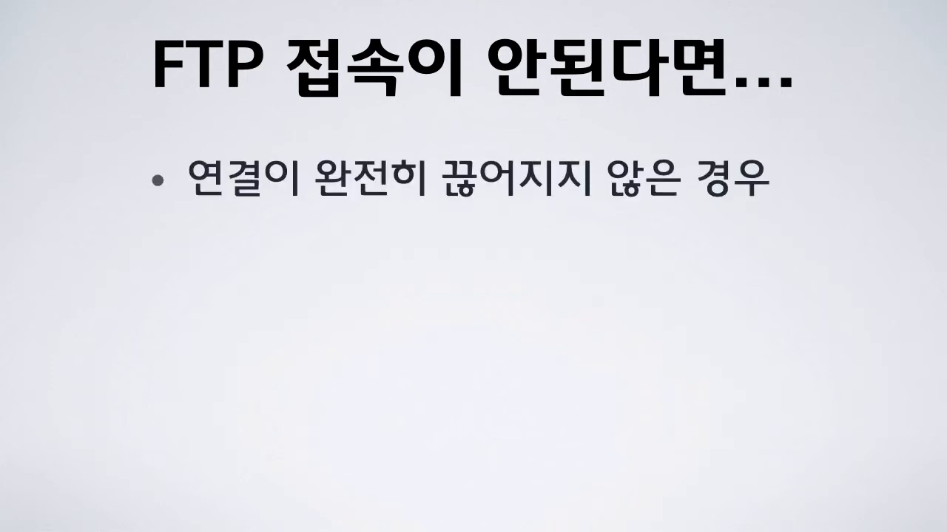